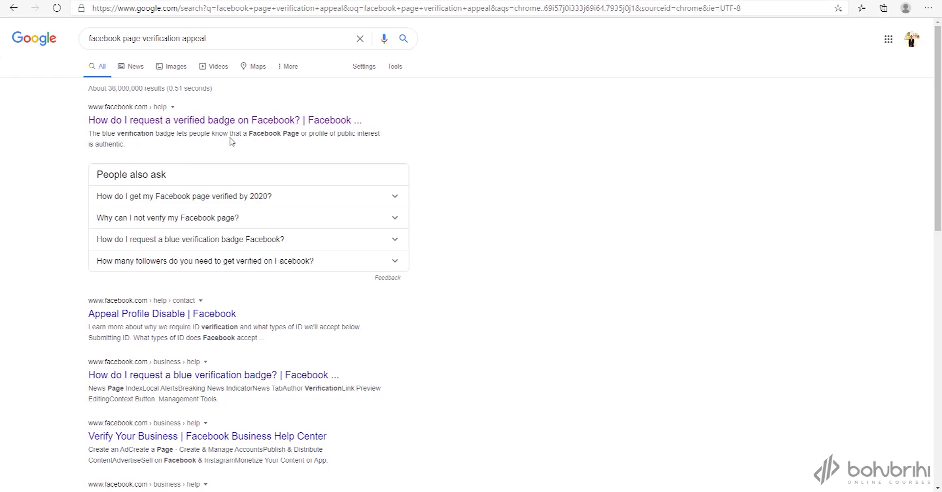
Step: Open the Facebook help article on requesting a verified badge and read its account requirements, request instructions and badge-buying rules
click(232, 121)
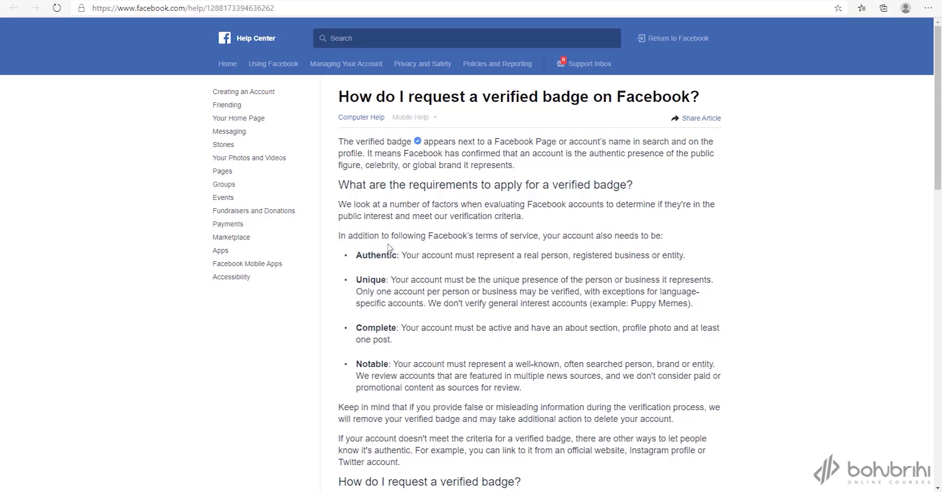
scroll(433, 289, down, 1)
scroll(434, 288, down, 3)
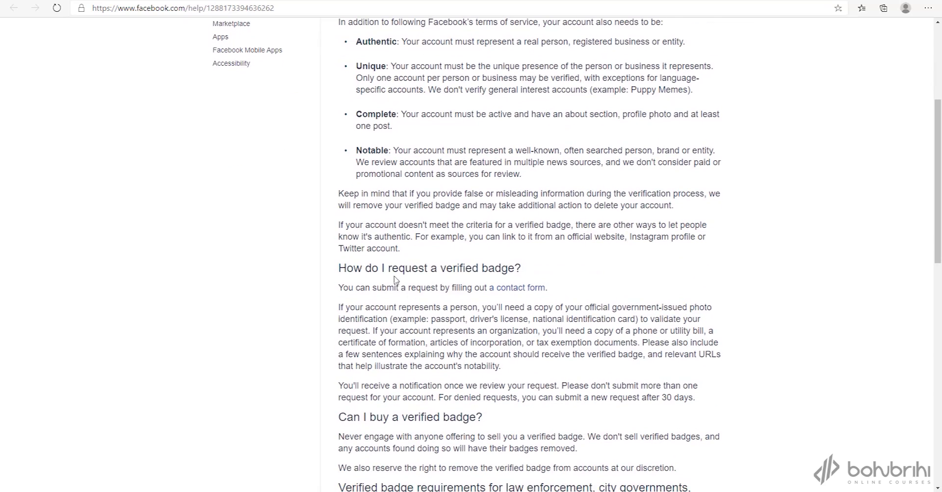
scroll(424, 301, down, 1)
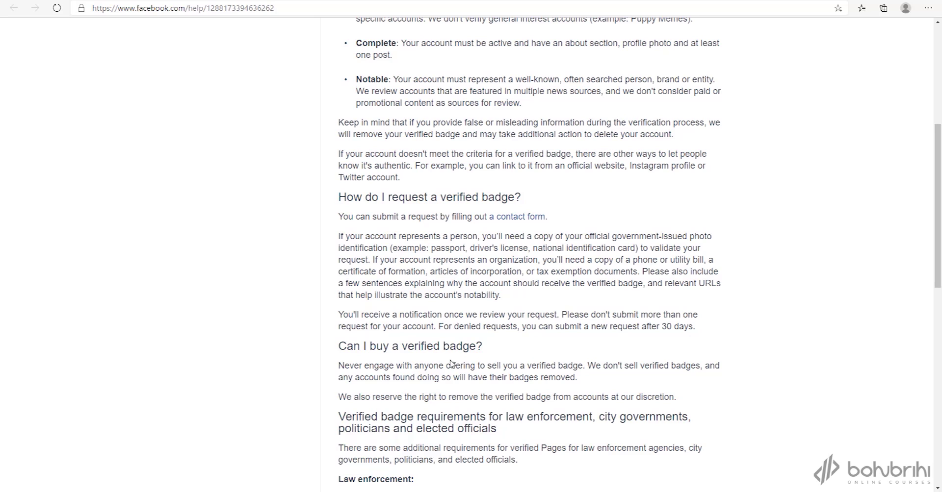
scroll(432, 363, down, 2)
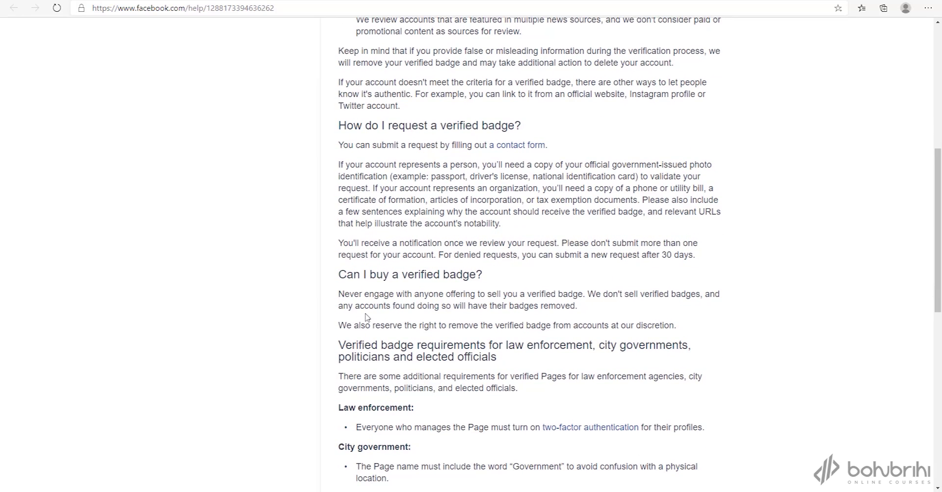
scroll(365, 316, down, 2)
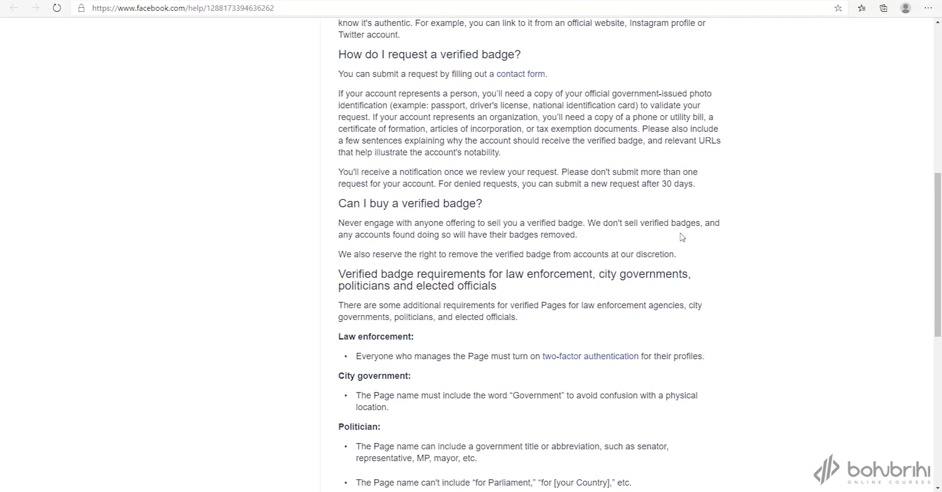
scroll(682, 238, up, 2)
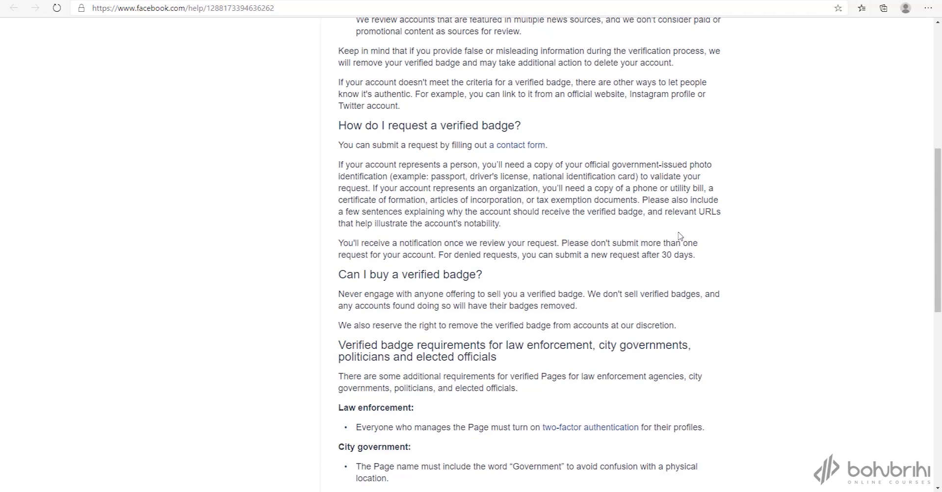
scroll(681, 236, down, 2)
scroll(592, 247, up, 3)
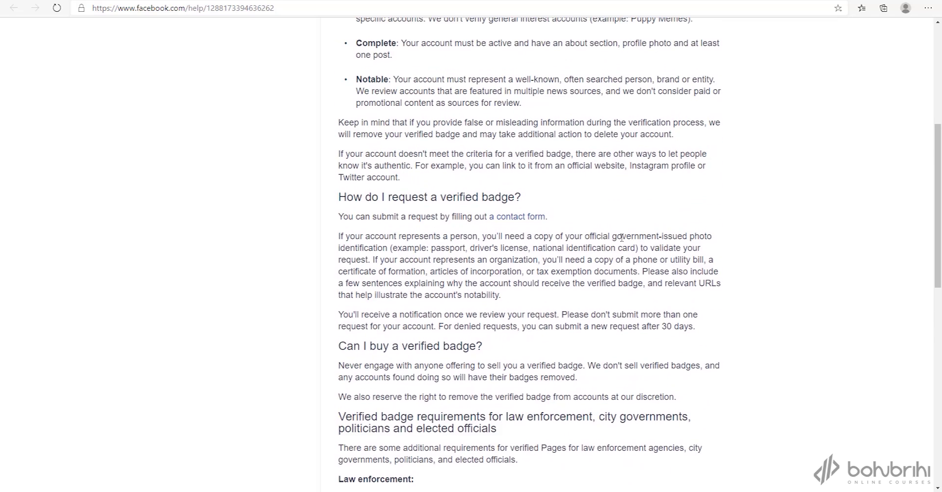
scroll(426, 284, up, 2)
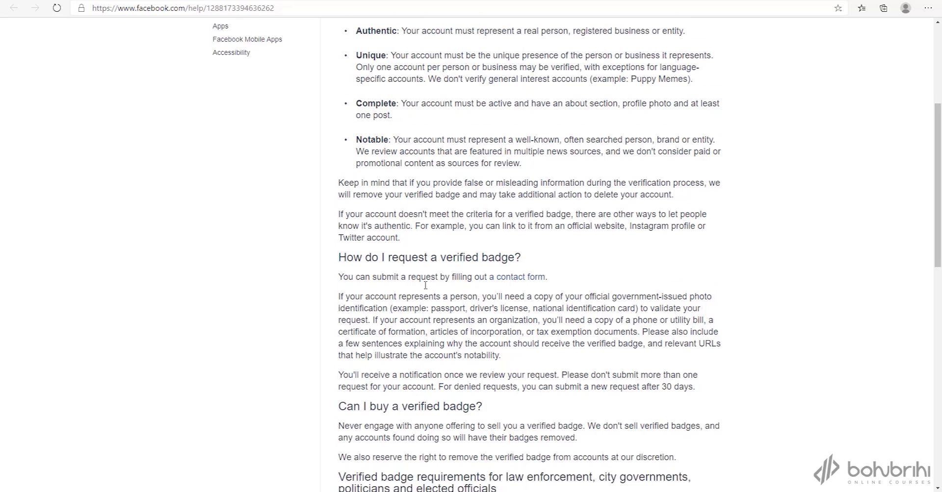
Step: Open the contact form for requesting a verified badge from the article and look through its fields
click(507, 292)
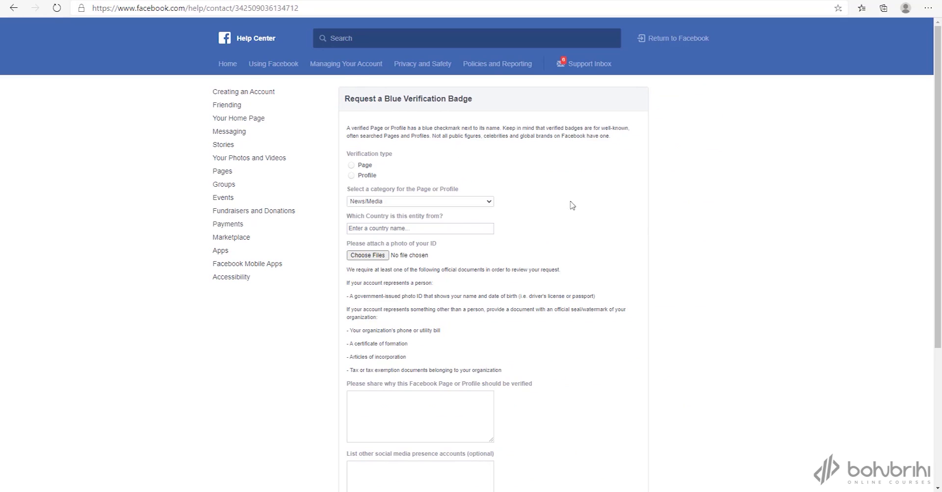
scroll(578, 230, down, 4)
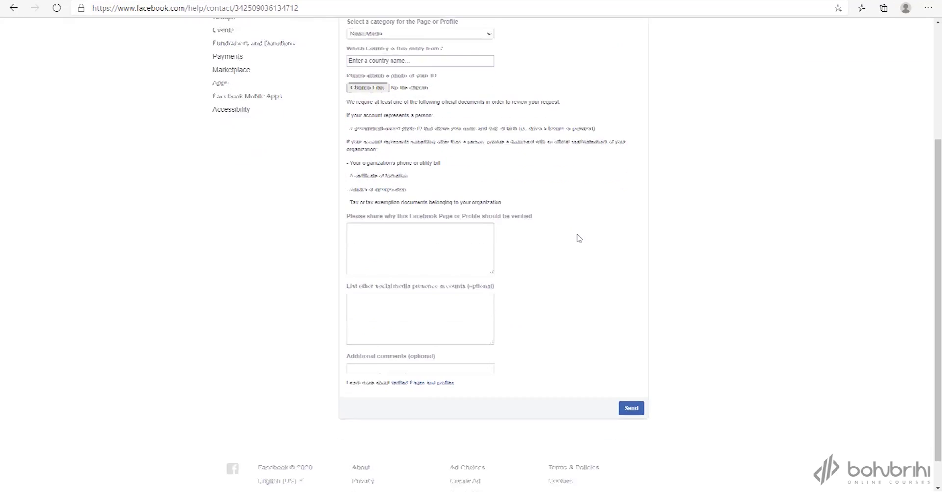
scroll(579, 239, up, 2)
scroll(564, 230, up, 3)
scroll(496, 215, down, 6)
scroll(508, 248, up, 4)
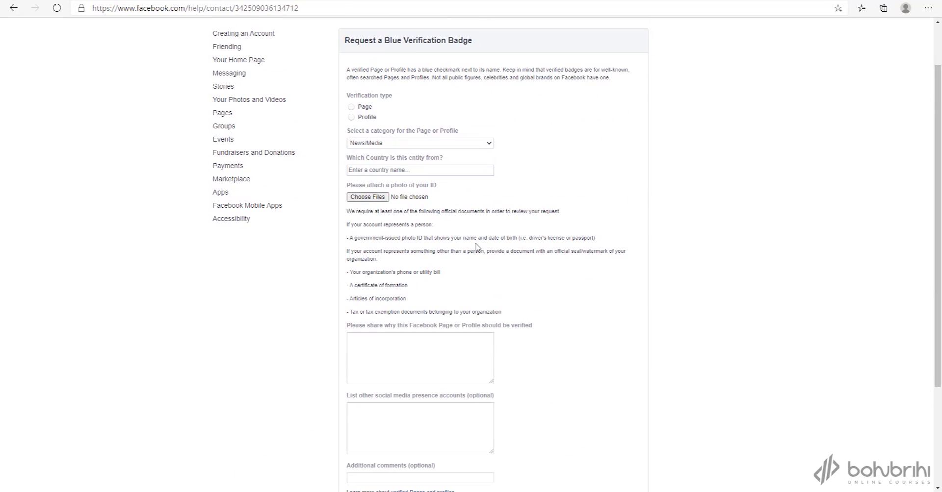
Step: Set the verification type to Page and choose Pavilion (pavilion360) as the page to verify
click(364, 108)
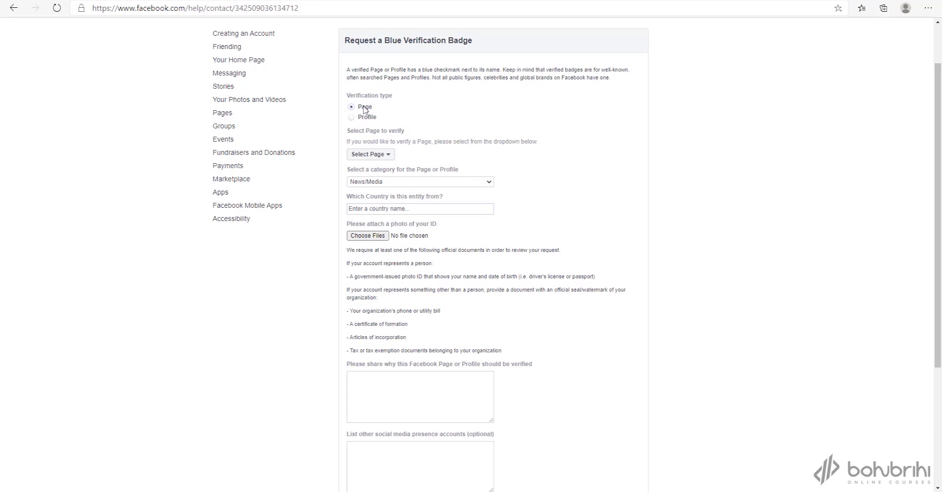
click(377, 154)
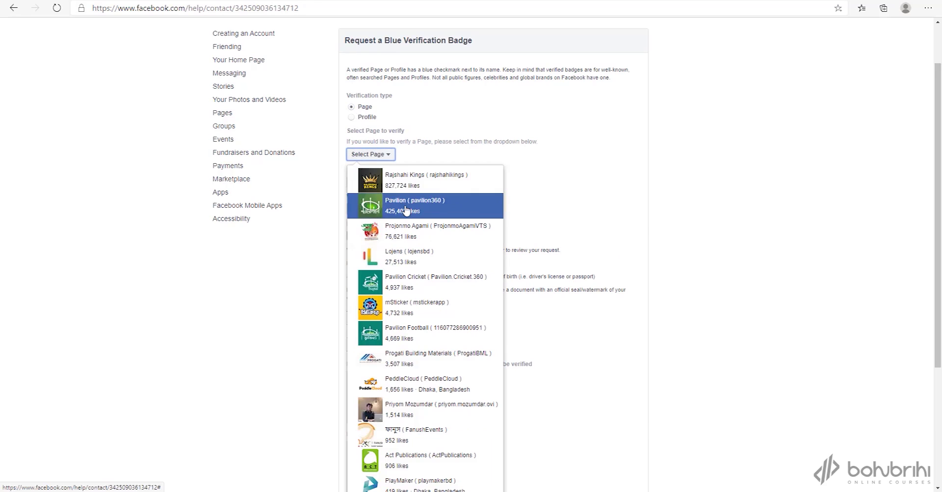
click(412, 205)
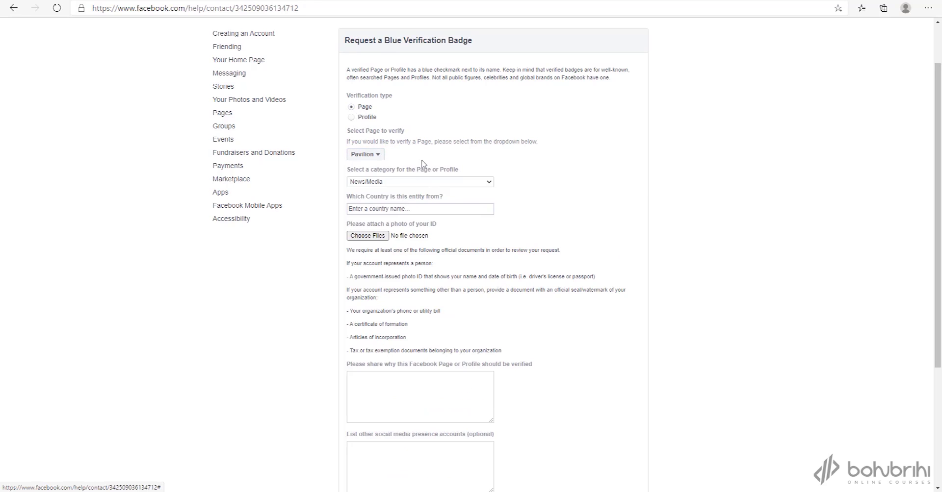
Step: Set the page's category to Sports and its country to Bangladesh
click(425, 181)
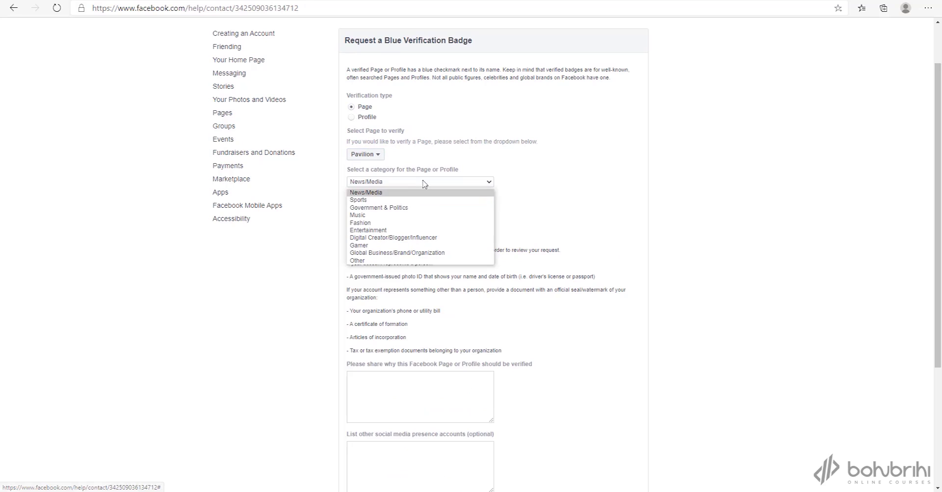
click(407, 201)
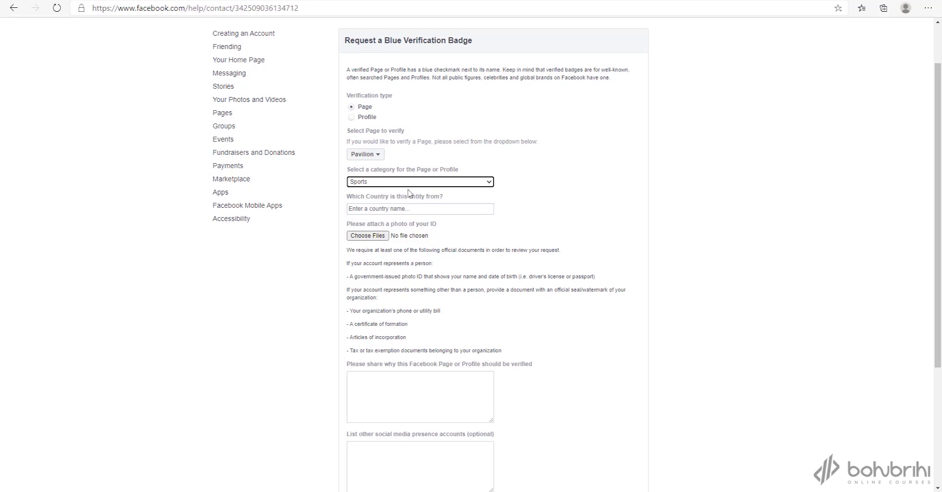
click(381, 209)
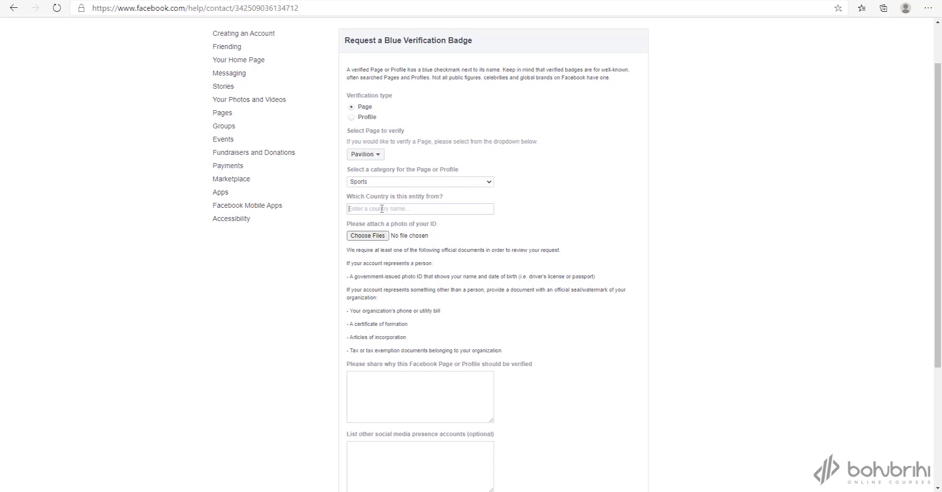
text(Ba)
key(Down)
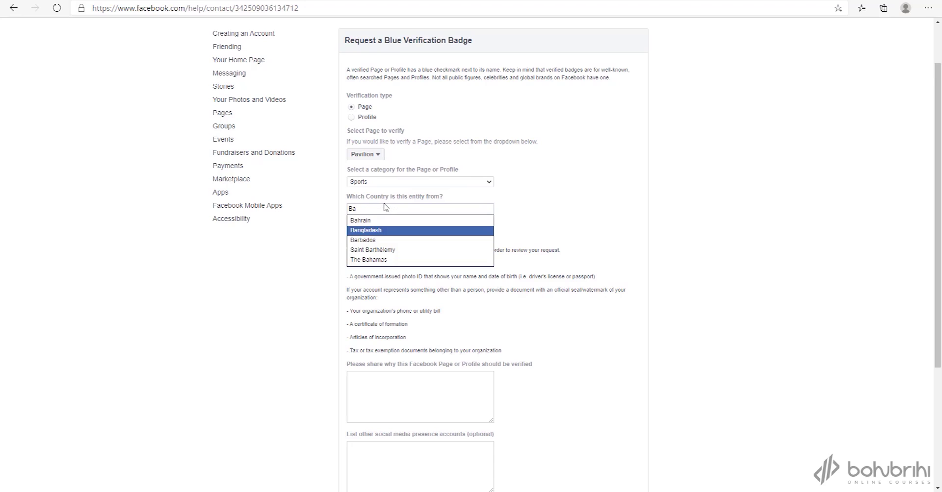
key(Return)
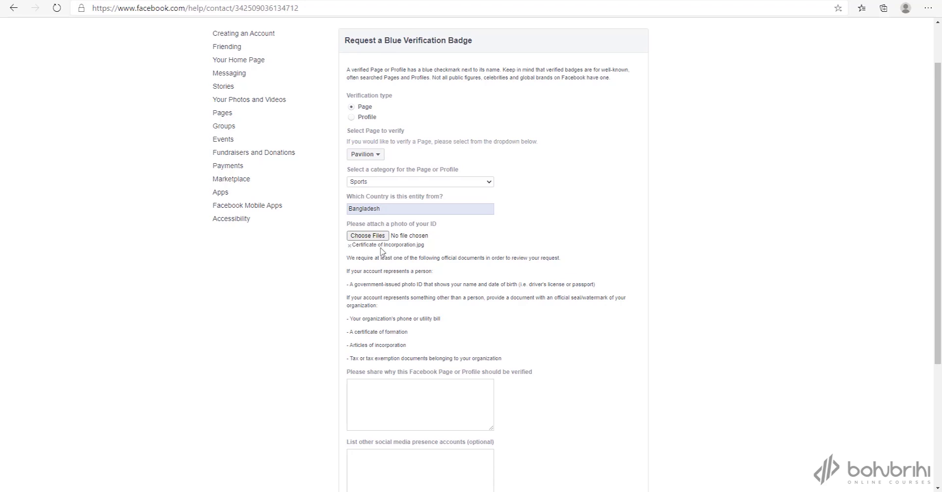
Step: Justify the verification by describing Pavilion360 Limited as Bangladesh's most trusted sports website, with around 4 million monthly page views and BCB and Rajshahi Kings partnerships
scroll(409, 319, down, 3)
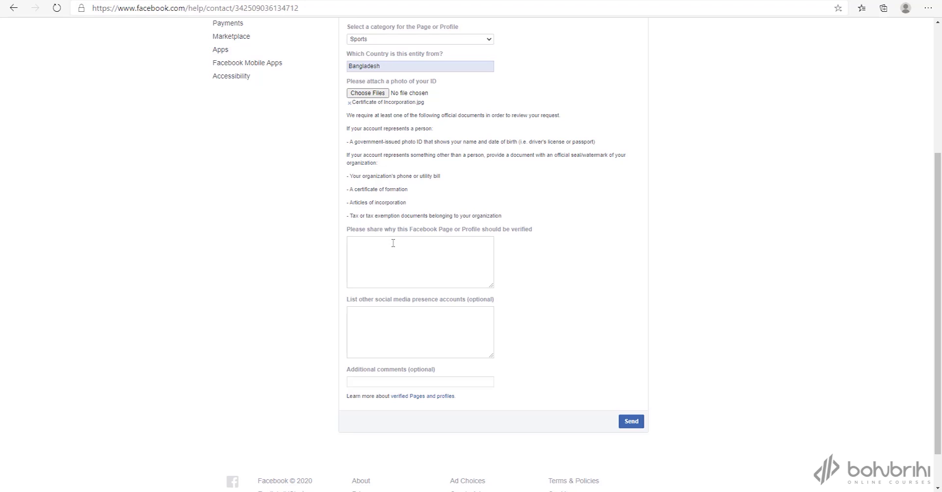
click(357, 246)
text(Pavilion is a private limited company based in Bangladesh, named as Pavilion360 Limited. Pavilion is the most trusted Sports website in Bangladesh, which has around 4 million monthly website page views. Moreover, we are working with the National Cricket Board of Bangladesh (BCB) and Rajshahi Kings.)
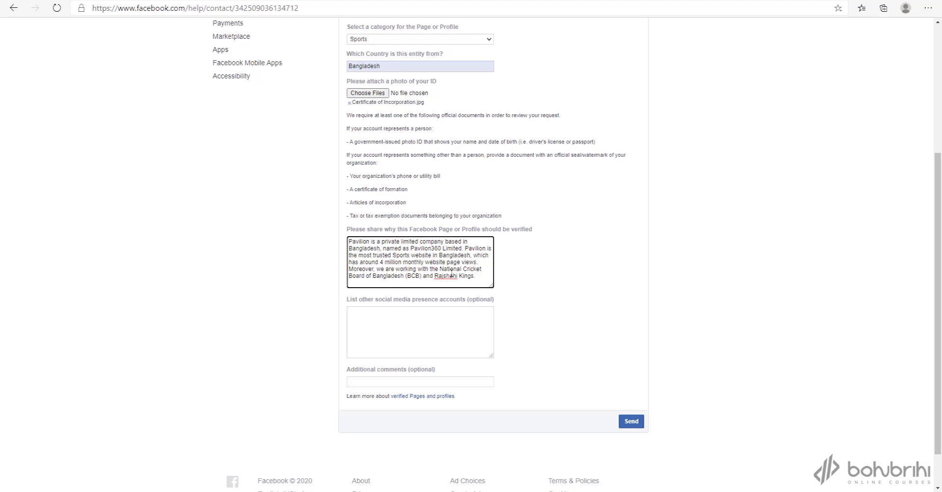
scroll(405, 271, down, 1)
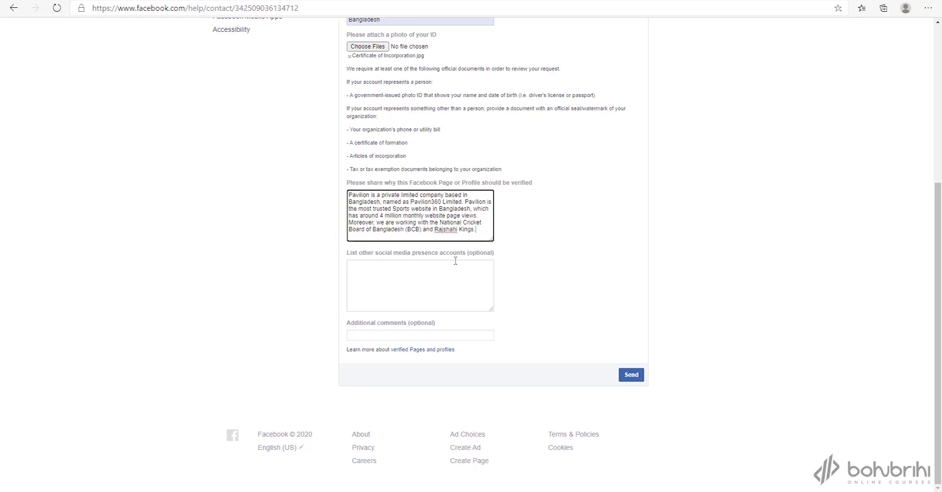
click(397, 274)
text(Website: https://pavilion.com.bd YouTube Link: https://www.youtube.com/paviliontube Instagram Link: instagram.com/pavilion.bd)
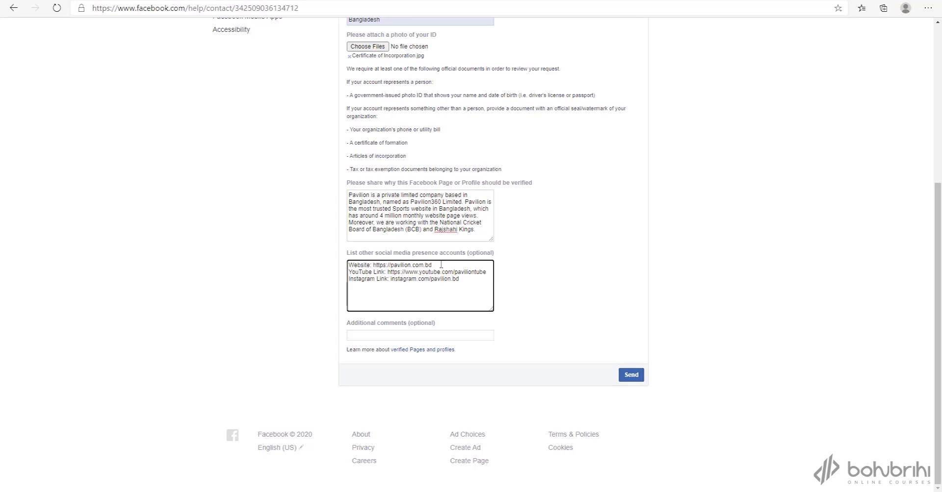
click(441, 264)
key(Return)
click(488, 278)
key(Return)
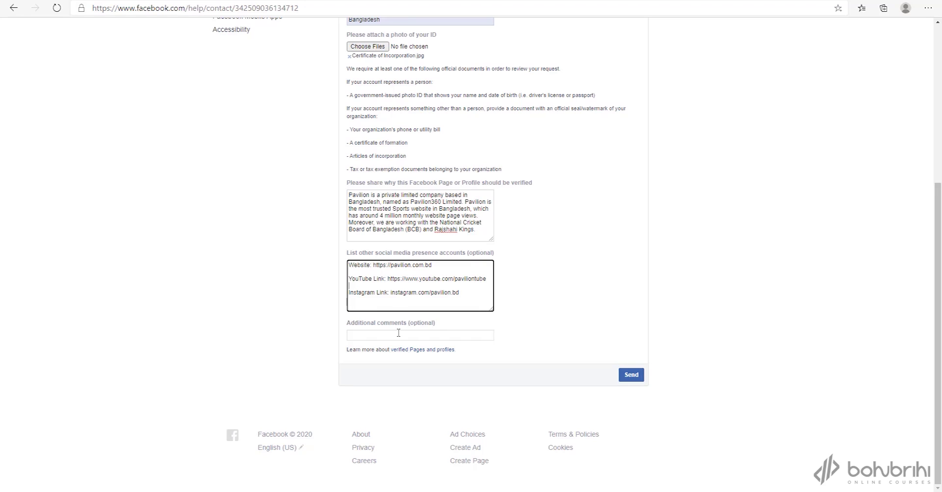
Step: Paste the additional comment starting "Various fake Pages are created with our names" and review the completed request form
click(434, 338)
key(ctrl+v)
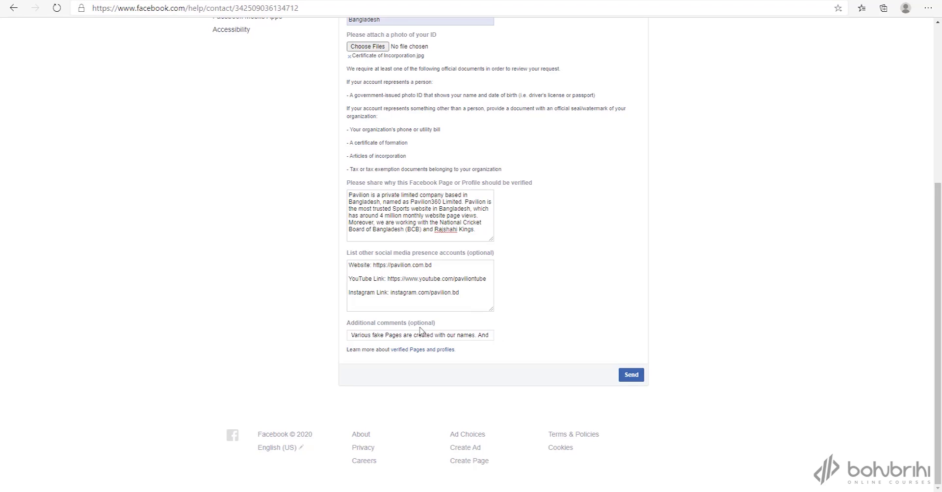
scroll(490, 334, up, 5)
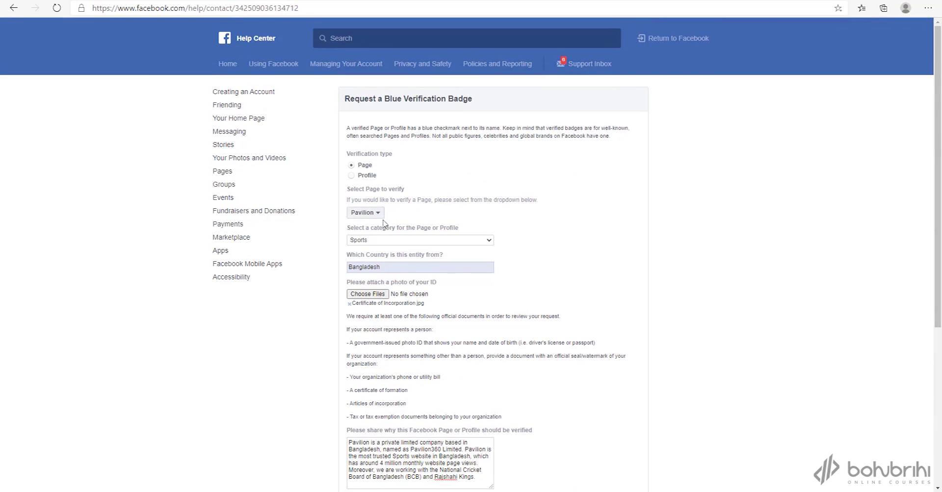
scroll(377, 257, down, 1)
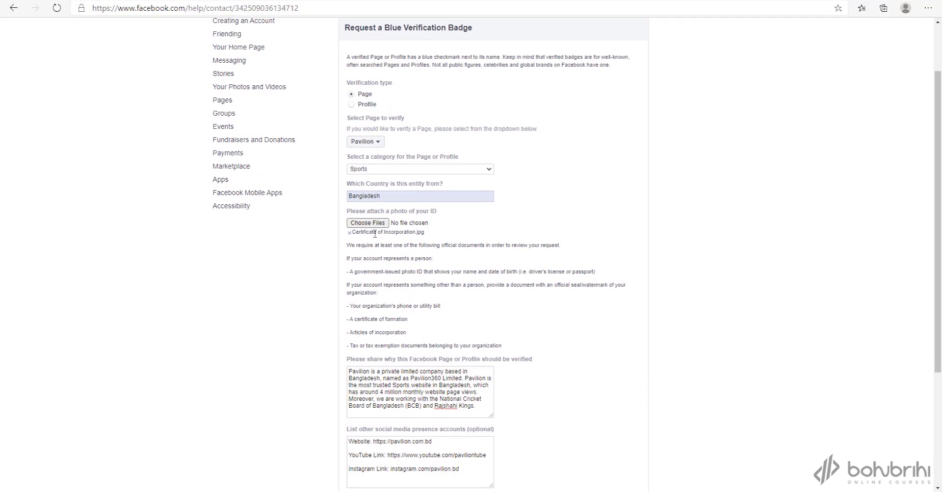
scroll(382, 238, down, 3)
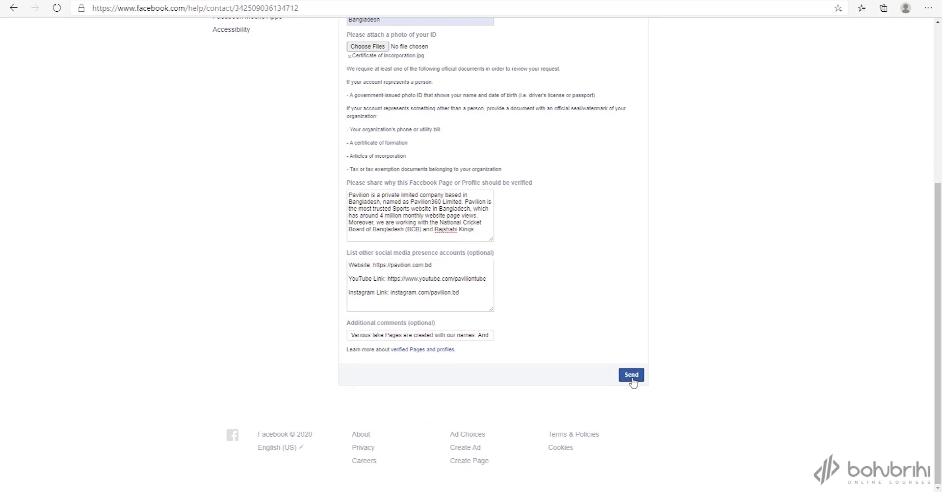
scroll(593, 274, up, 5)
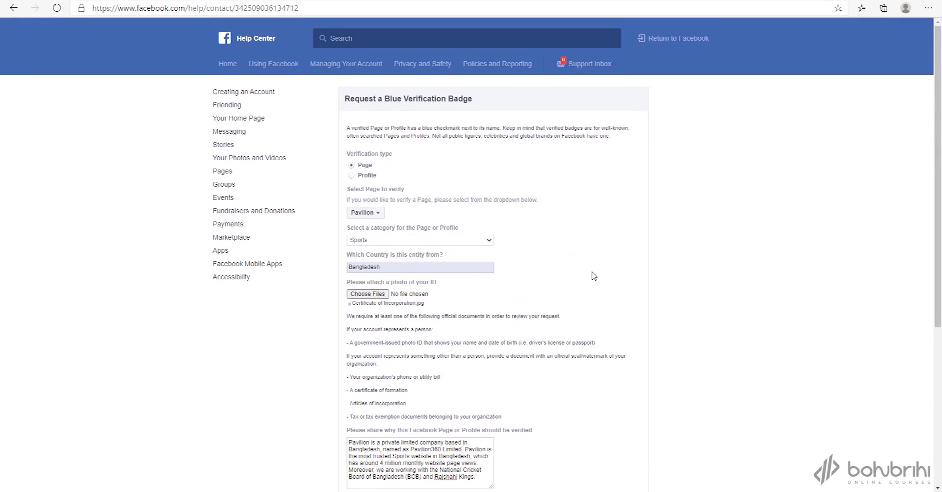